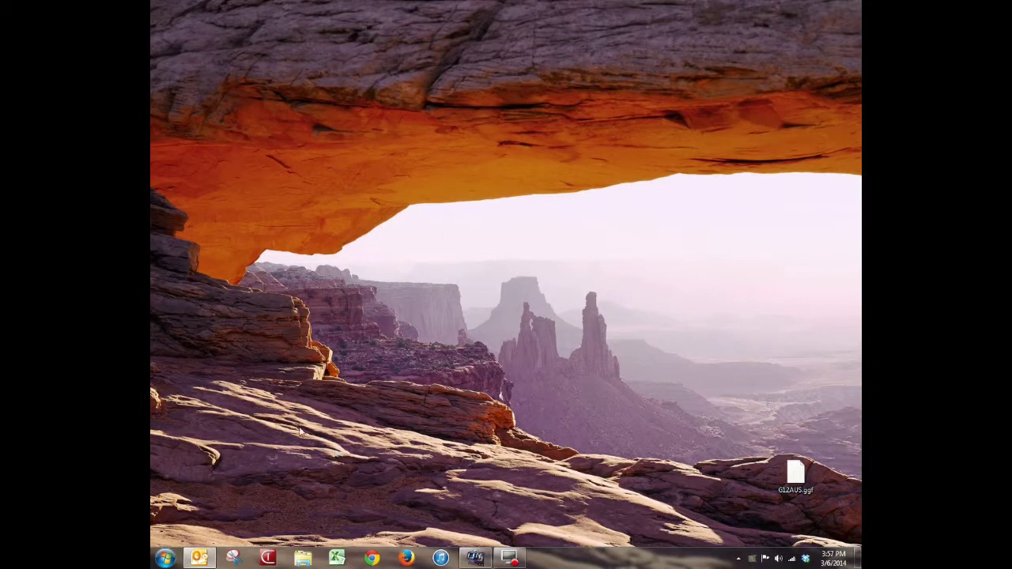
Open the Windows Start menu from the taskbar
left_click(172, 563)
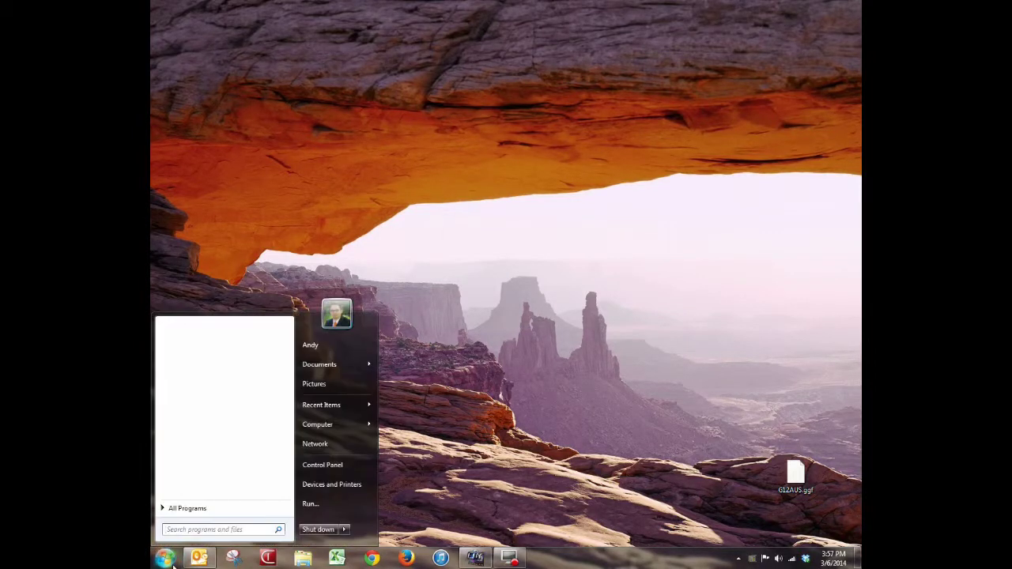
Open Computer Management via Computer's Manage option and select the Unknown Device under Universal Serial Bus controllers
right_click(327, 427)
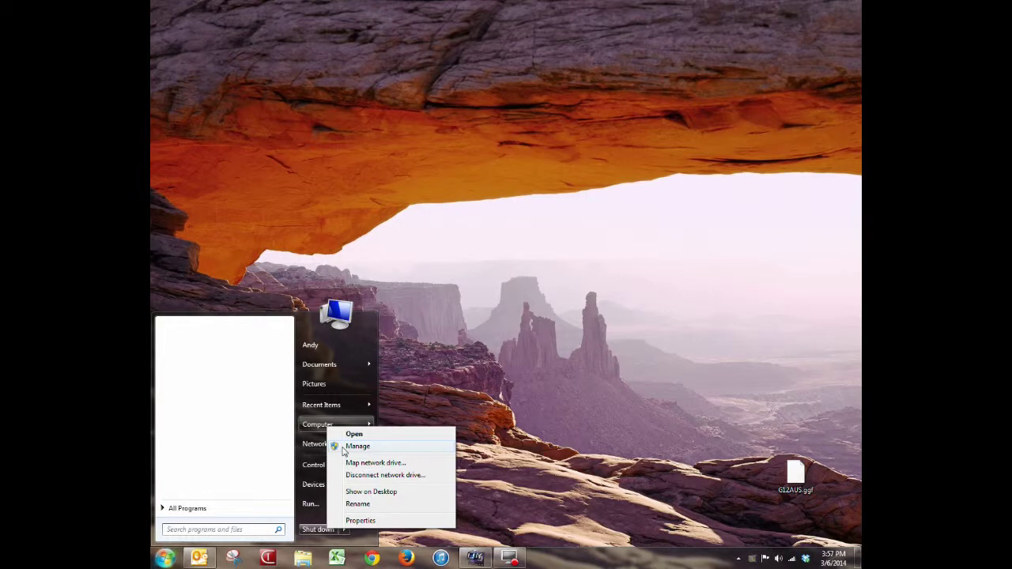
left_click(354, 447)
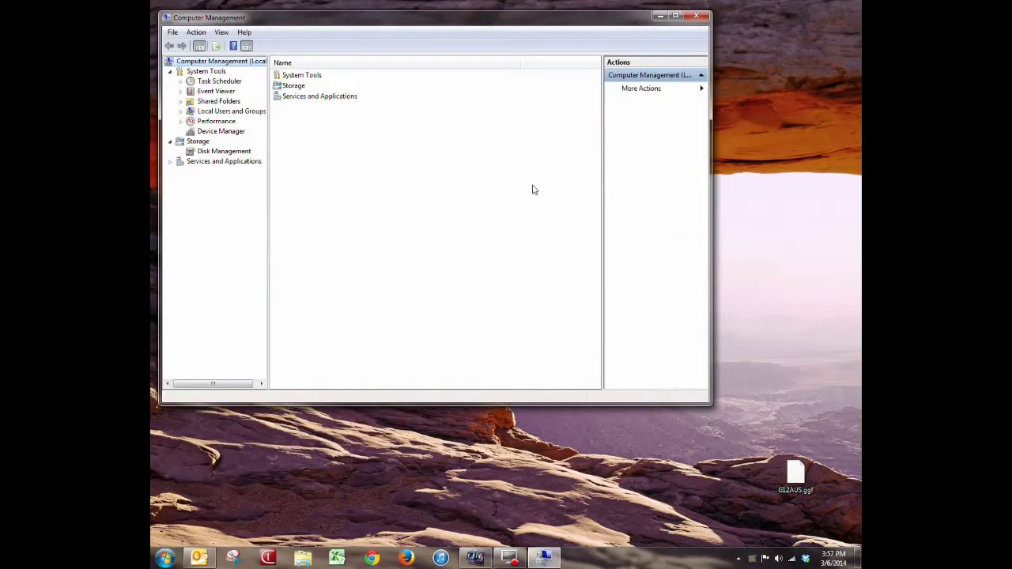
left_click(213, 131)
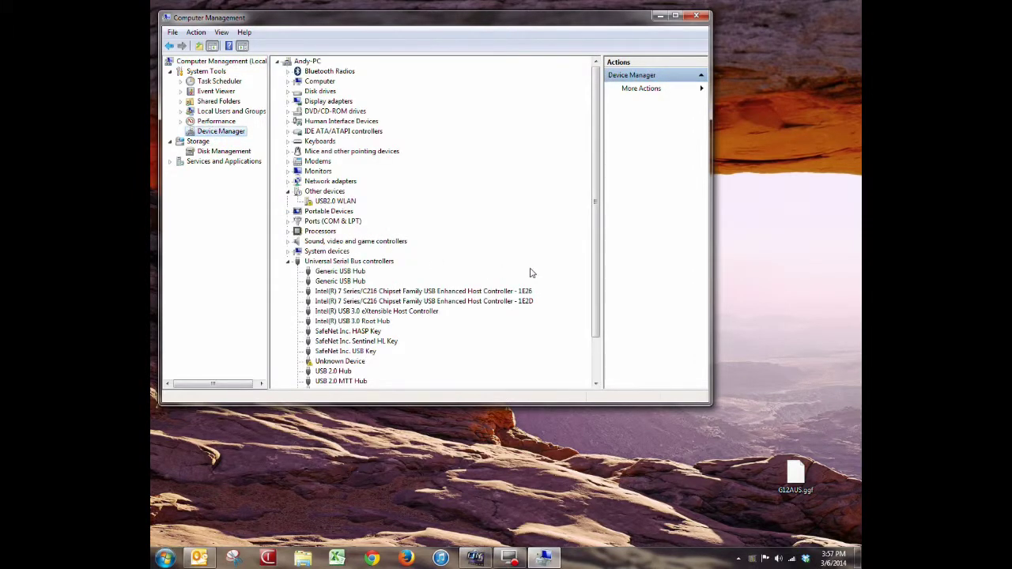
left_click_drag(596, 262, 600, 334)
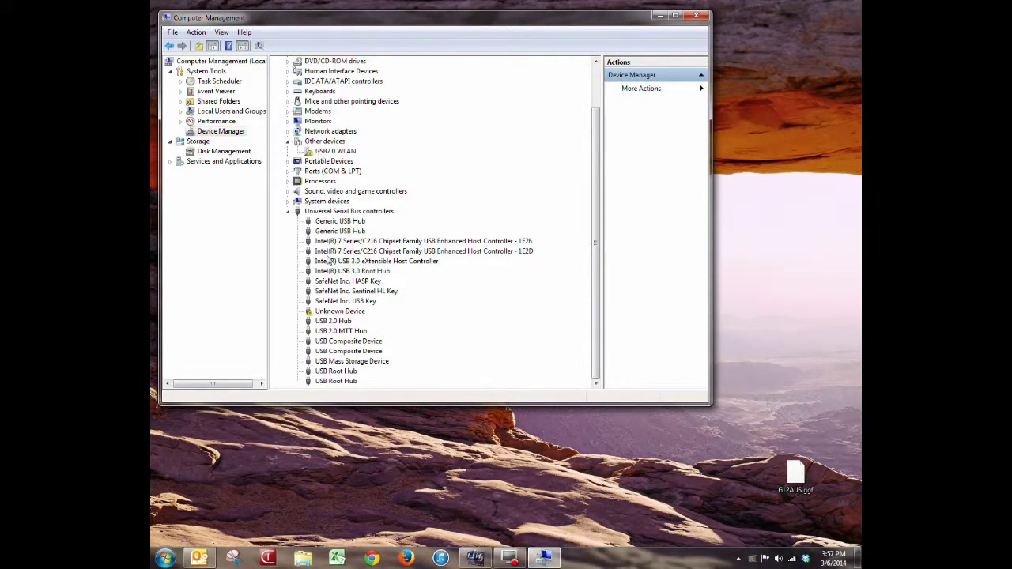
left_click(324, 312)
Search automatically for Unknown Device driver software; Windows reports the best driver is already installed
right_click(324, 314)
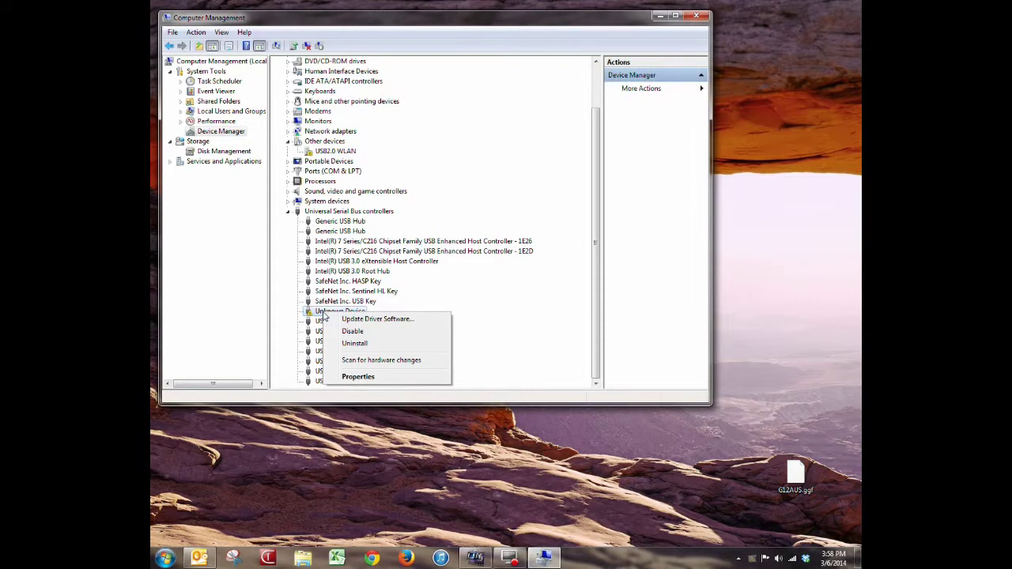
left_click(350, 319)
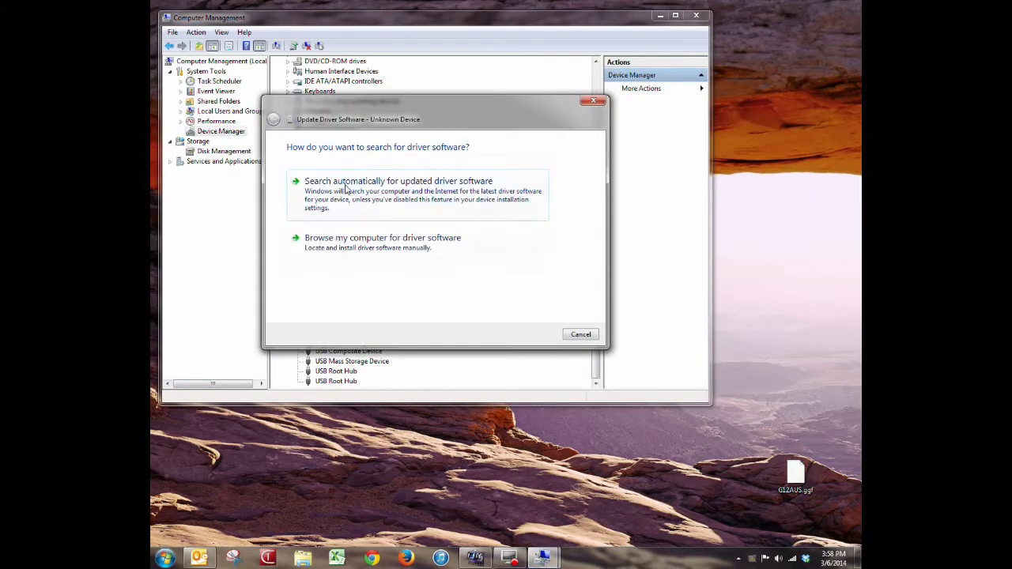
left_click(378, 200)
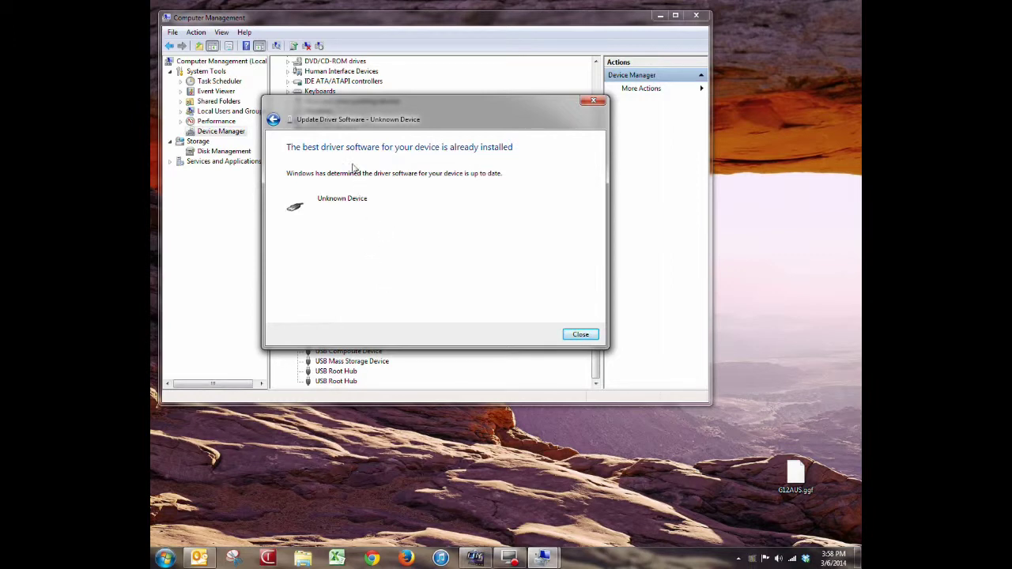
left_click(581, 335)
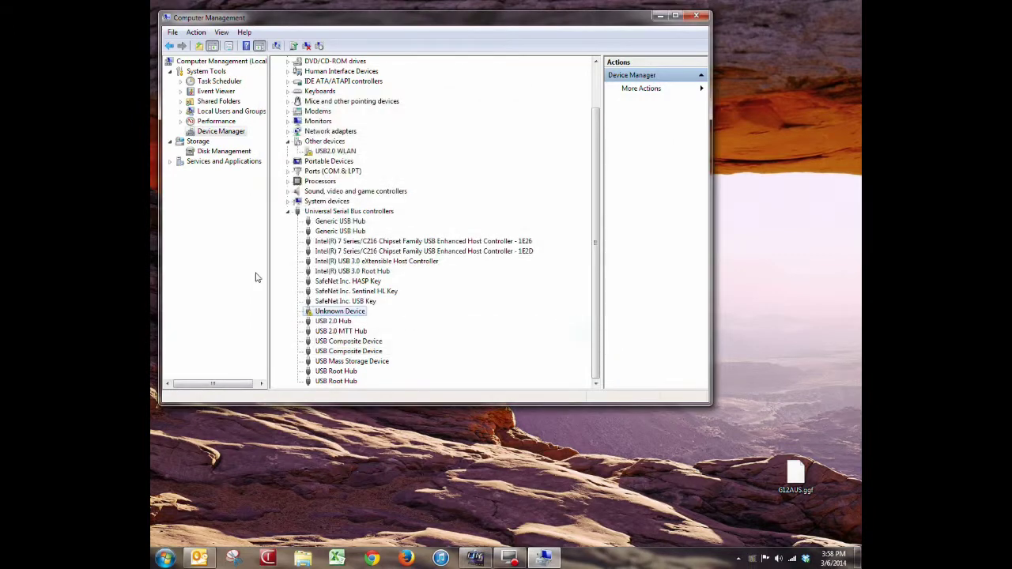
right_click(333, 316)
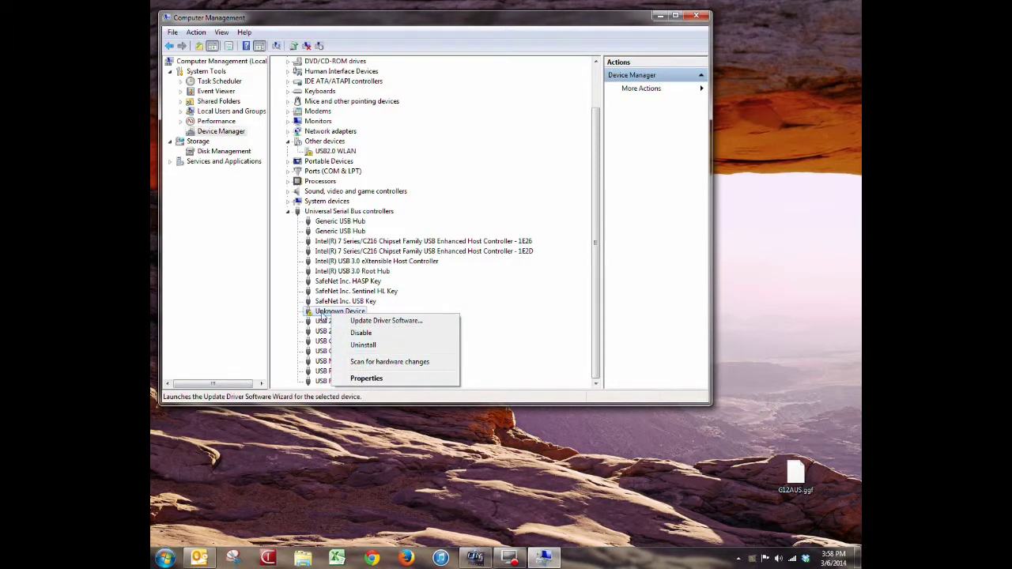
Uninstall the Unknown Device and confirm the removal
left_click(337, 343)
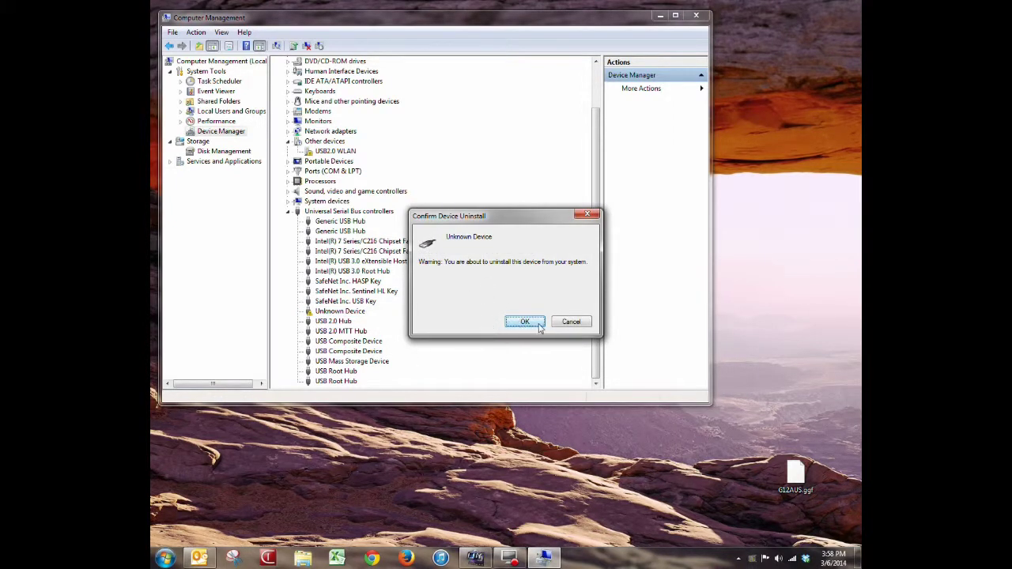
left_click(528, 324)
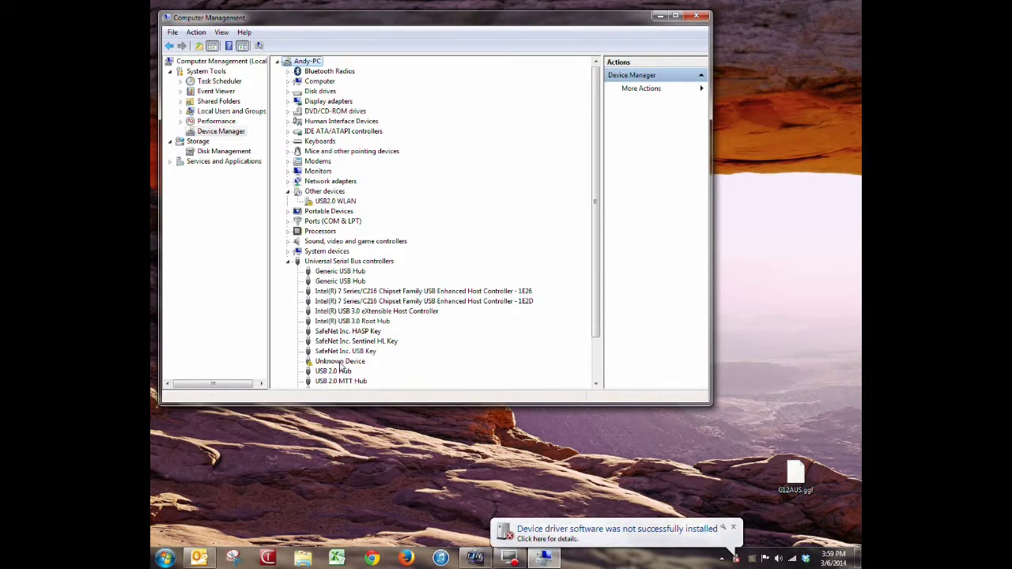
Uninstall the Unknown Device a second time, confirming with OK
left_click(340, 362)
right_click(340, 362)
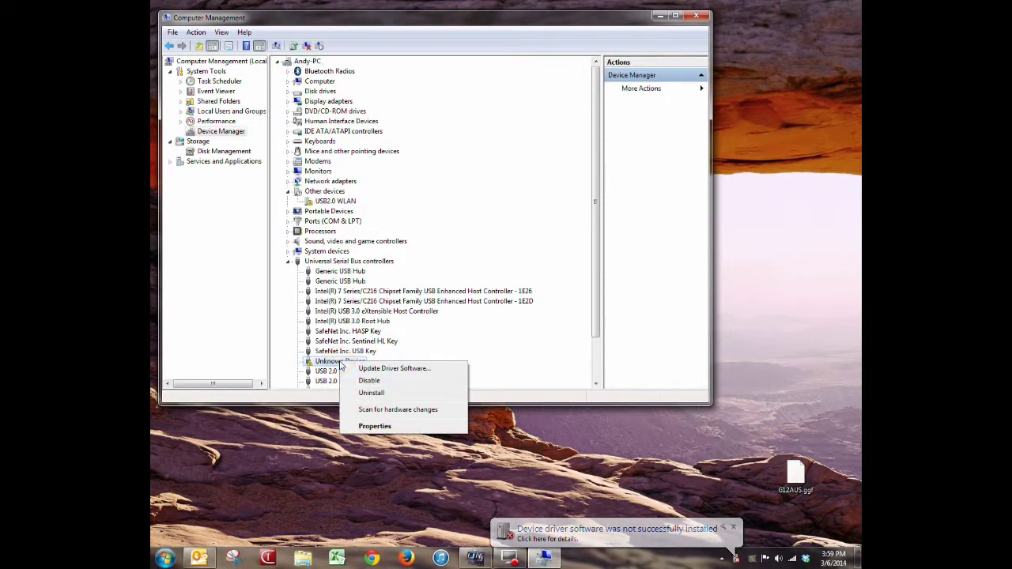
left_click(368, 394)
left_click(521, 321)
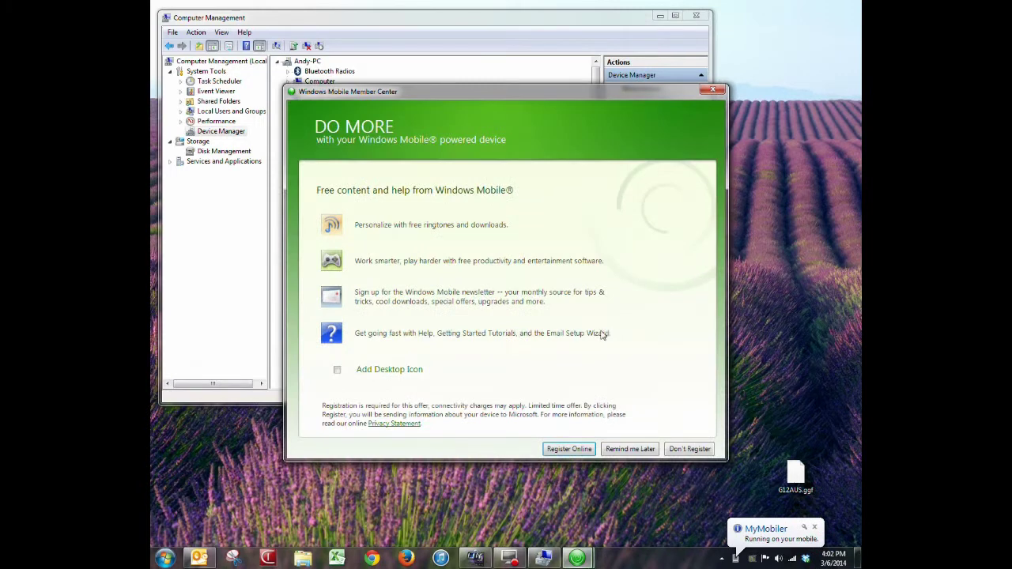
Skip registration, connect the handheld without setting it up, and show its screen in MyMobiler
left_click(684, 450)
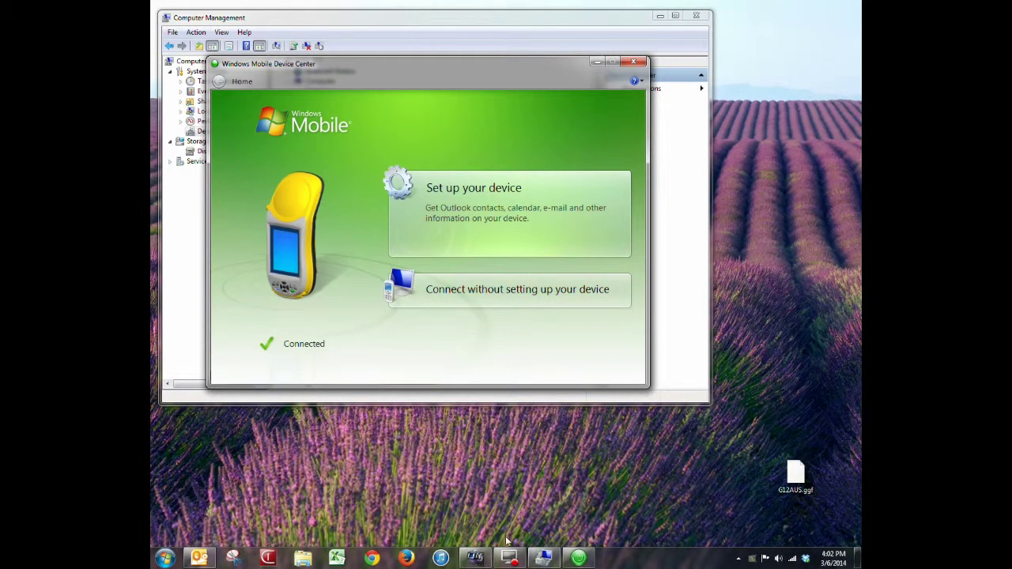
left_click(443, 291)
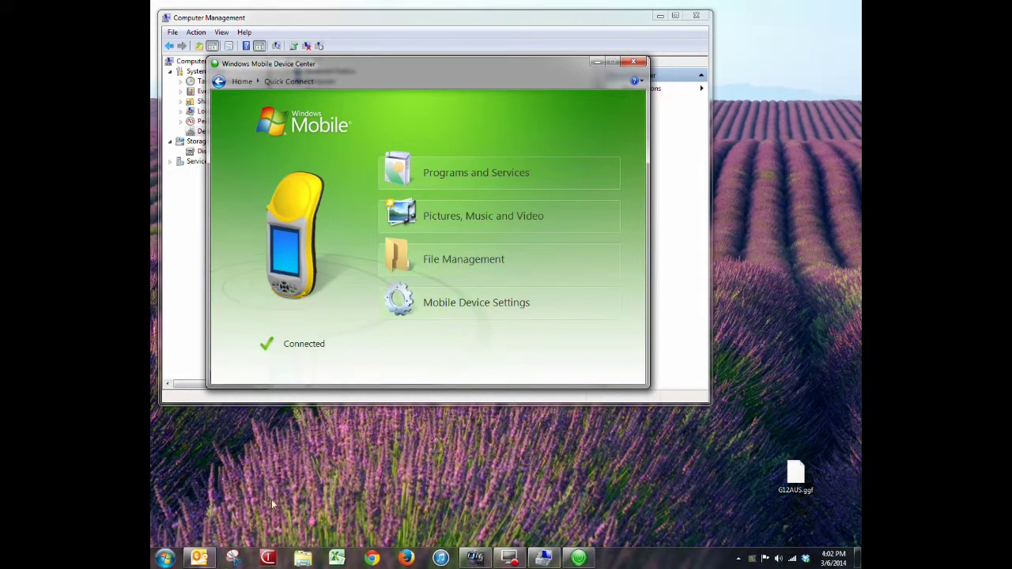
left_click(506, 558)
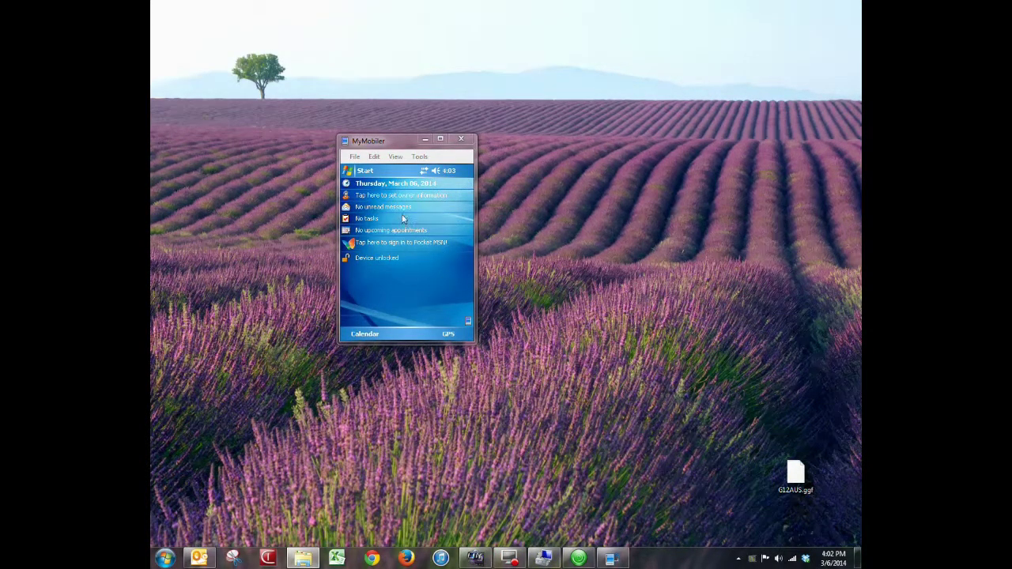
Open the handheld's Settings > Connections > USB to PC page, with advanced network functionality enabled
left_click(352, 171)
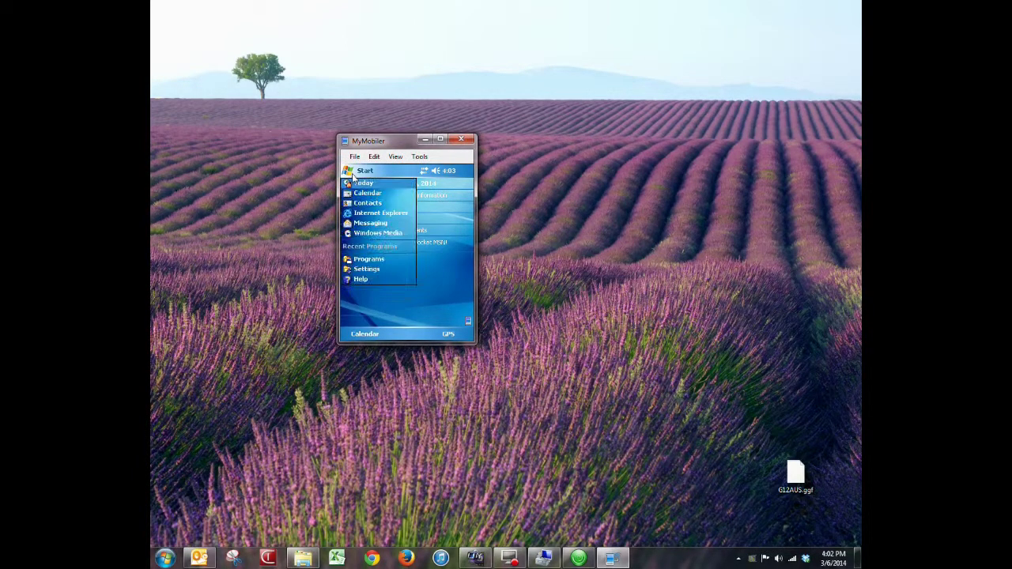
left_click(369, 270)
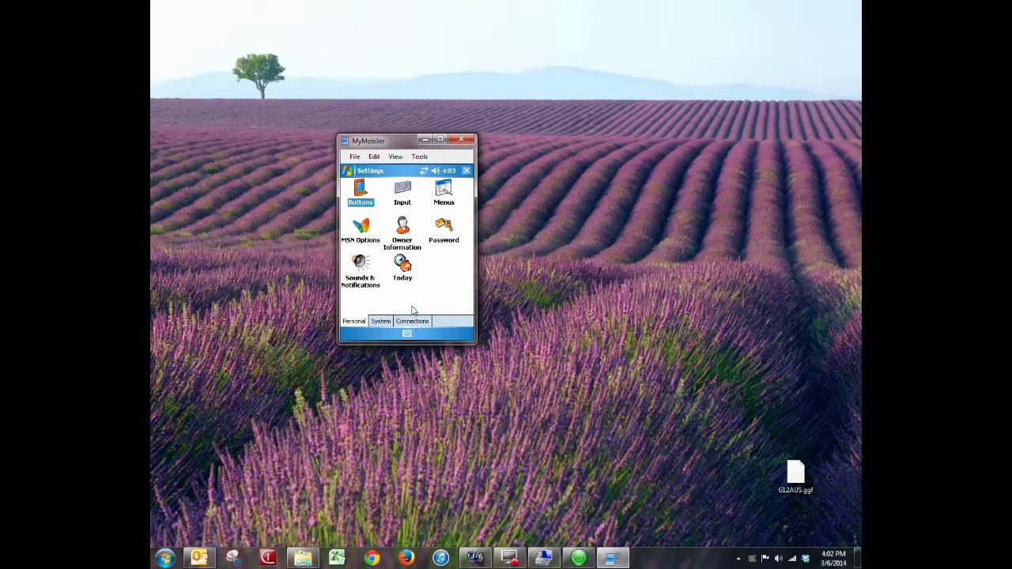
left_click(414, 321)
left_click(444, 229)
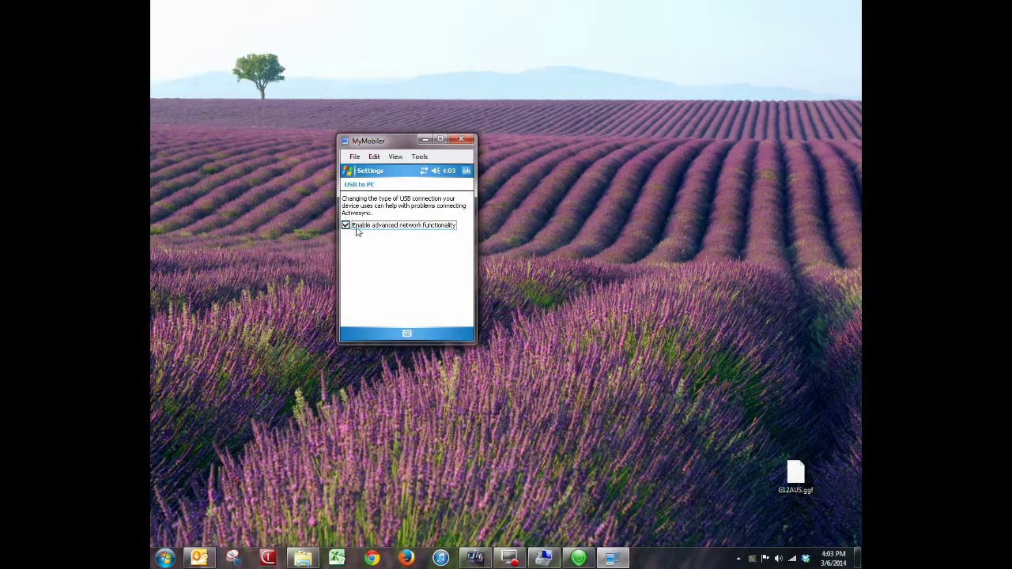
left_click(351, 171)
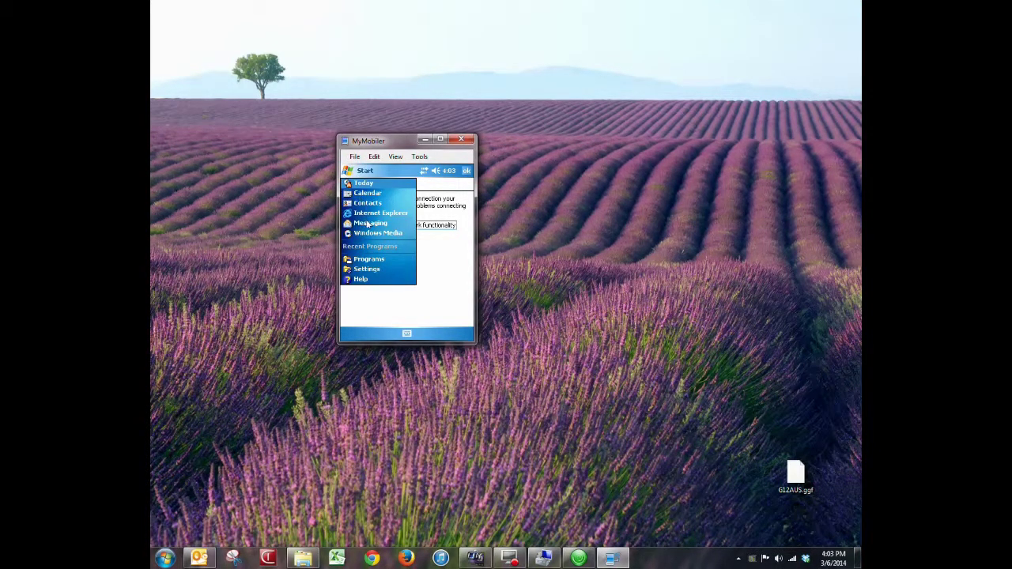
Launch ActiveSync from the handheld's Programs and check its Menu choices, where Connections is unavailable
left_click(365, 260)
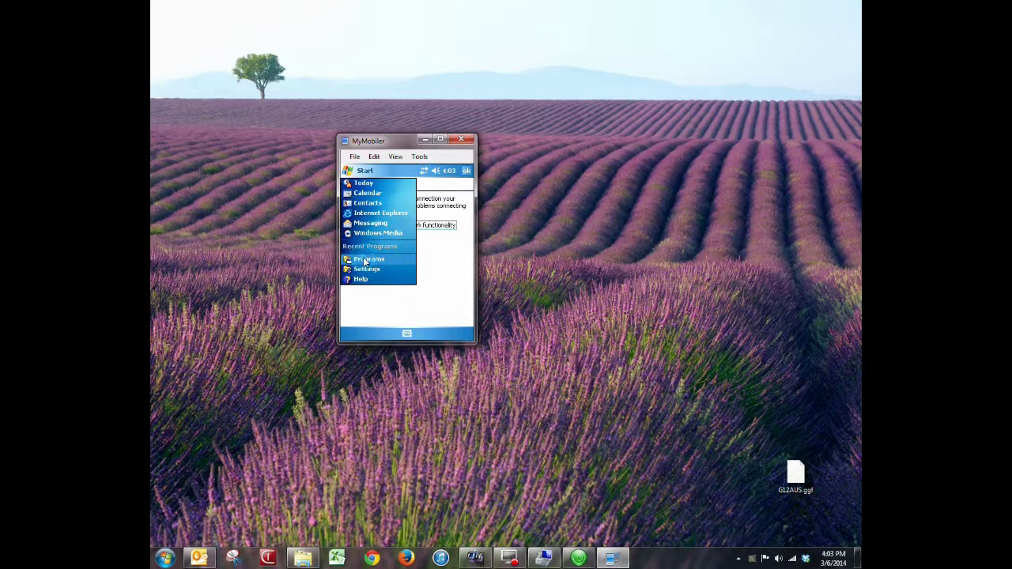
left_click(403, 192)
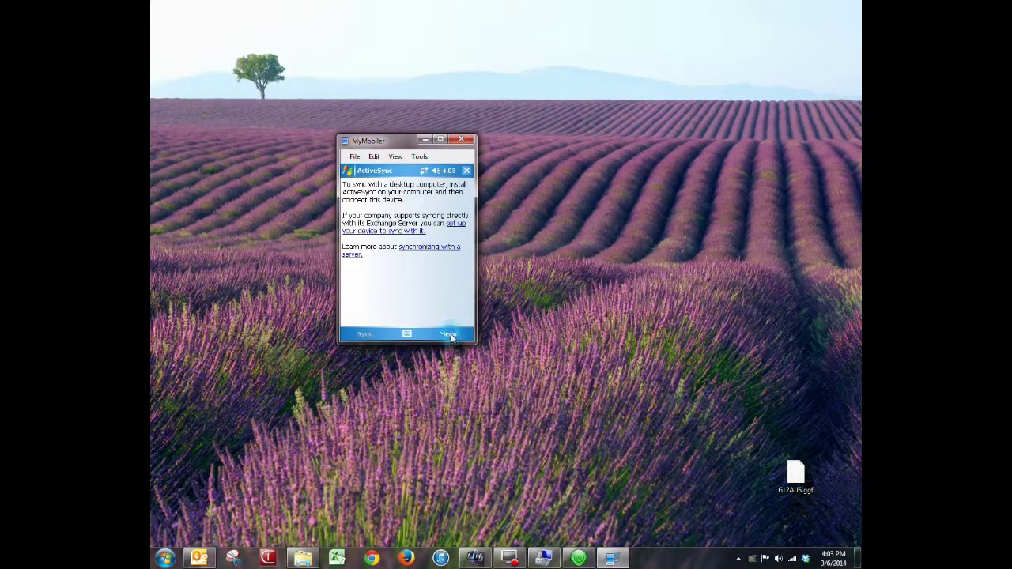
left_click(448, 334)
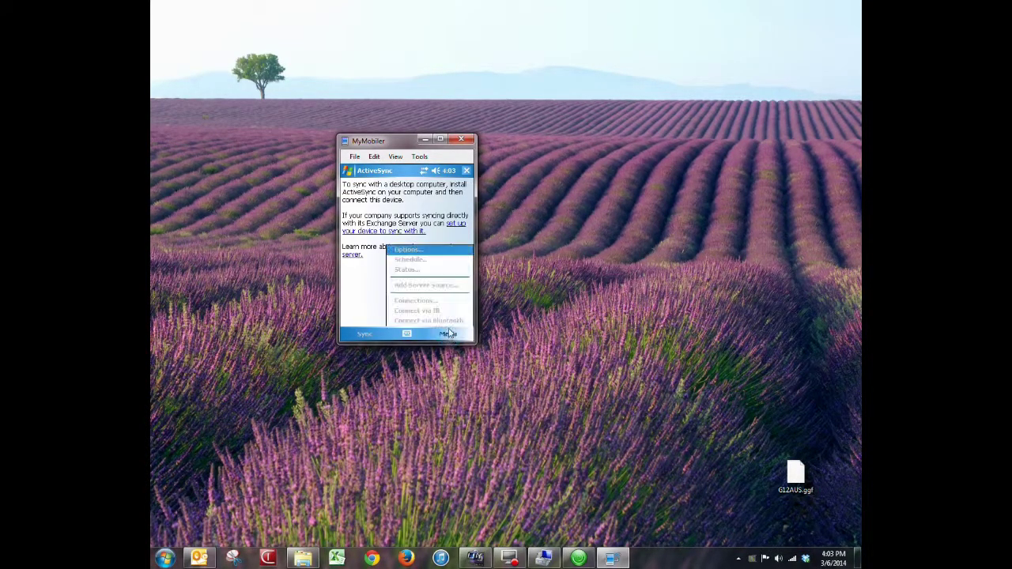
left_click(407, 304)
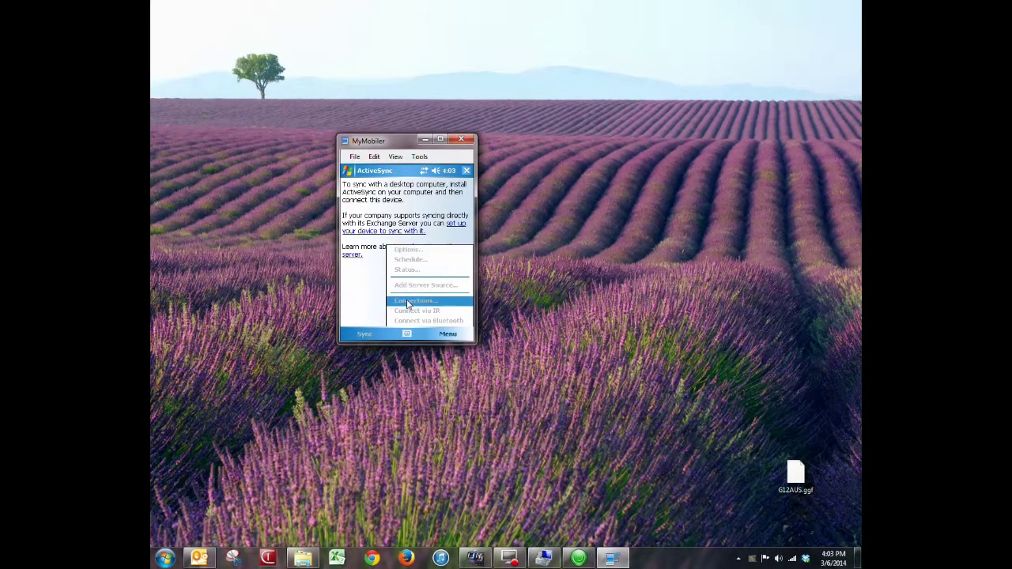
left_click(365, 304)
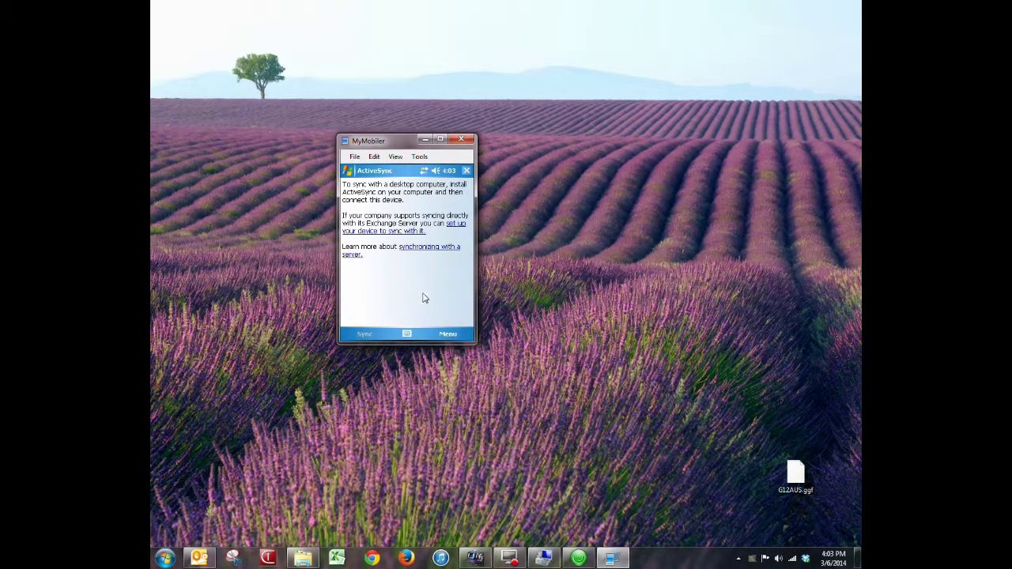
left_click(451, 335)
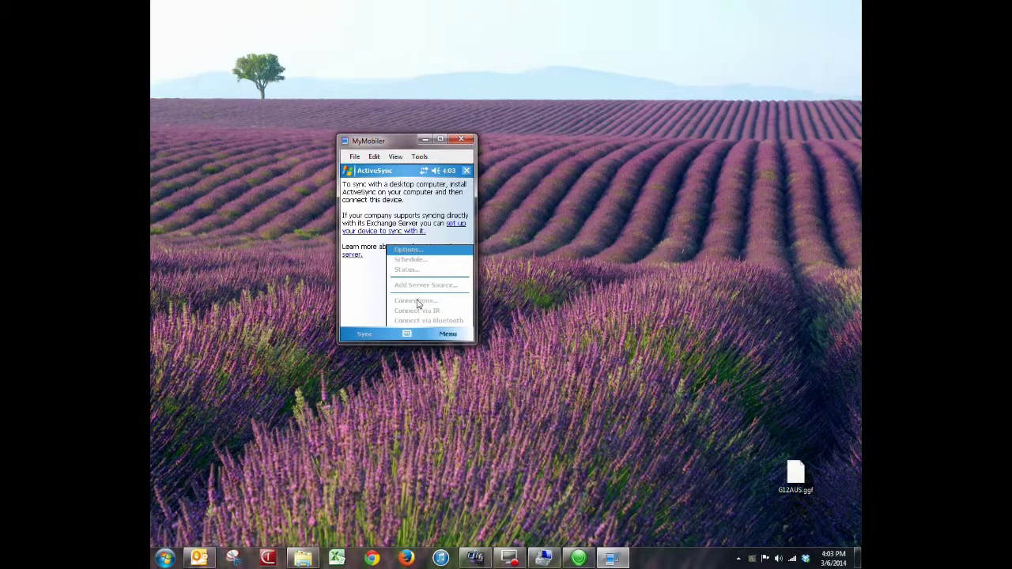
left_click(367, 294)
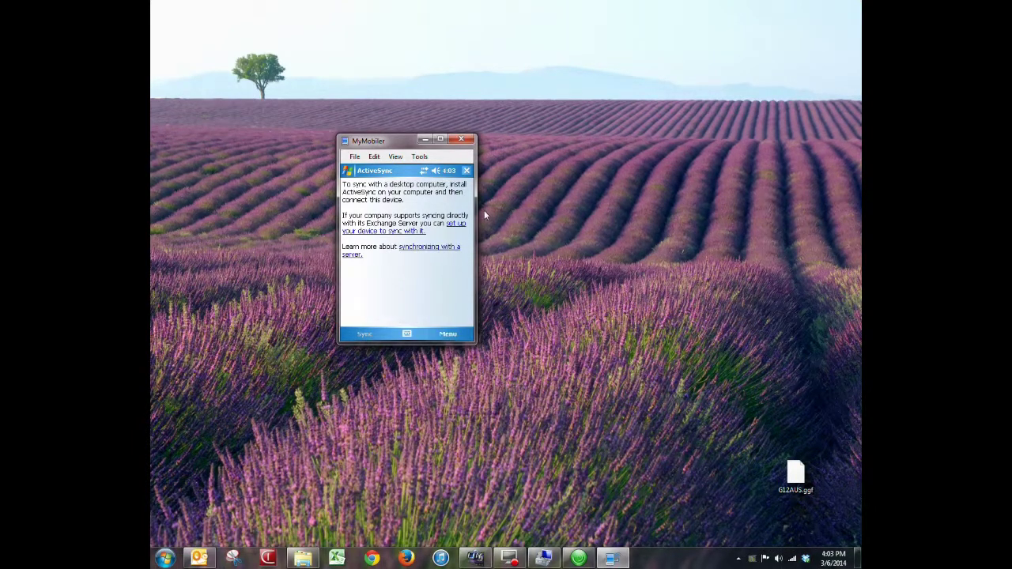